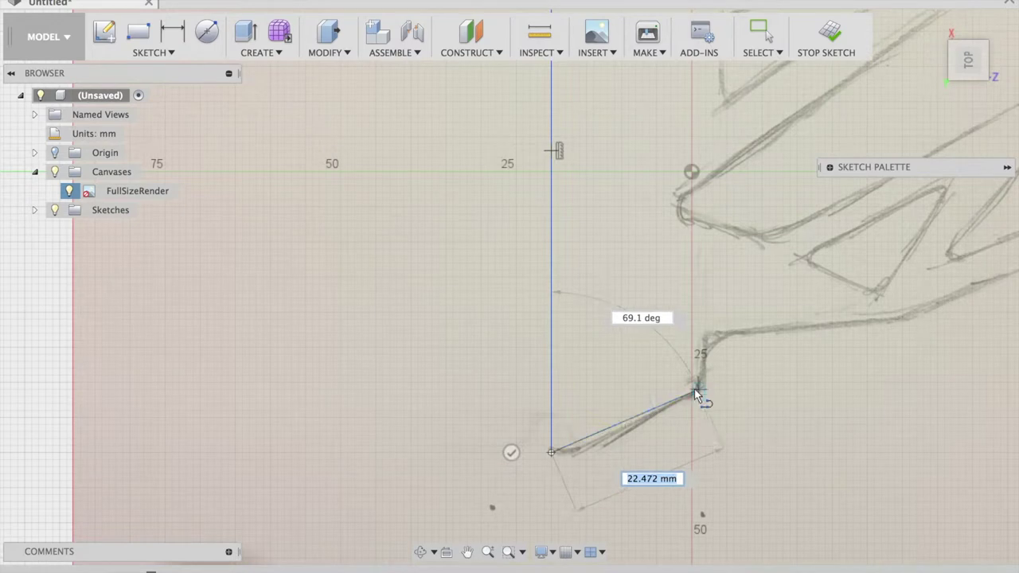
Trace the remaining corners of the drawn outline and close the chain at the vertical line's top
click(711, 336)
click(901, 320)
middle_drag(902, 320, 600, 368)
click(379, 255)
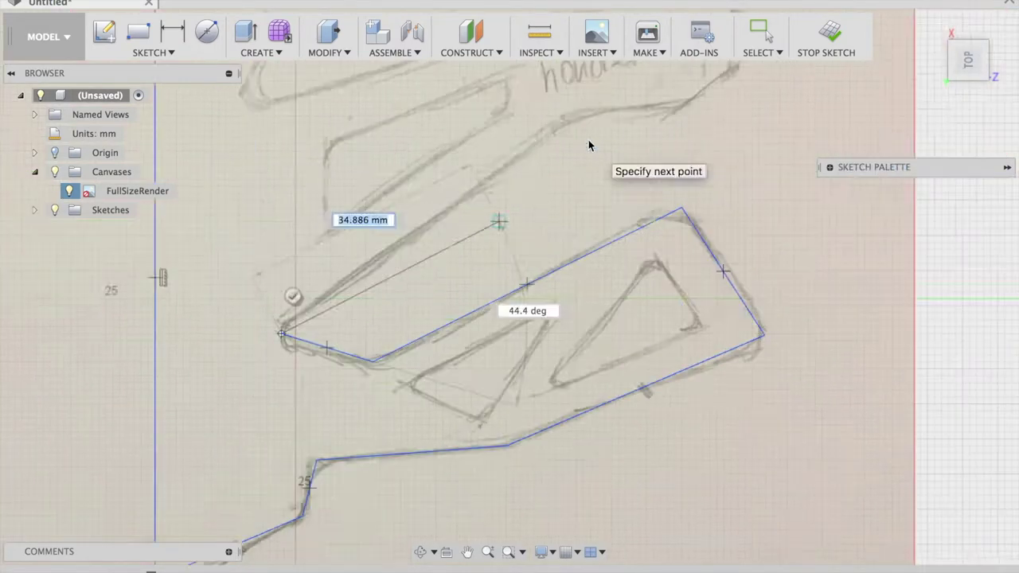
middle_drag(493, 159, 592, 143)
click(672, 109)
click(200, 239)
middle_drag(200, 239, 249, 249)
click(277, 159)
click(164, 115)
middle_drag(232, 114, 297, 119)
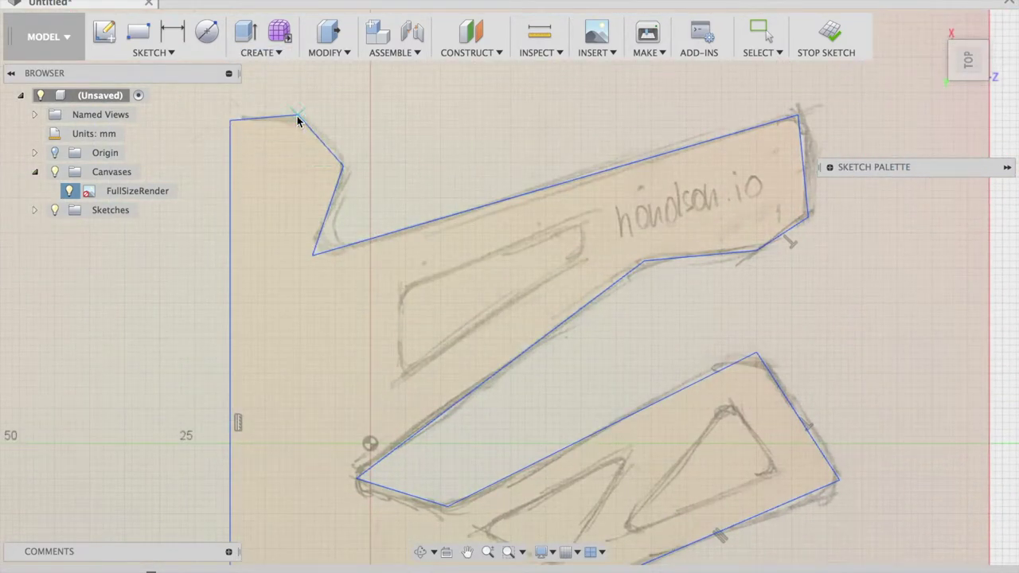
Move the misplaced top corner point to its correct position on the drawing
click(297, 117)
key(m)
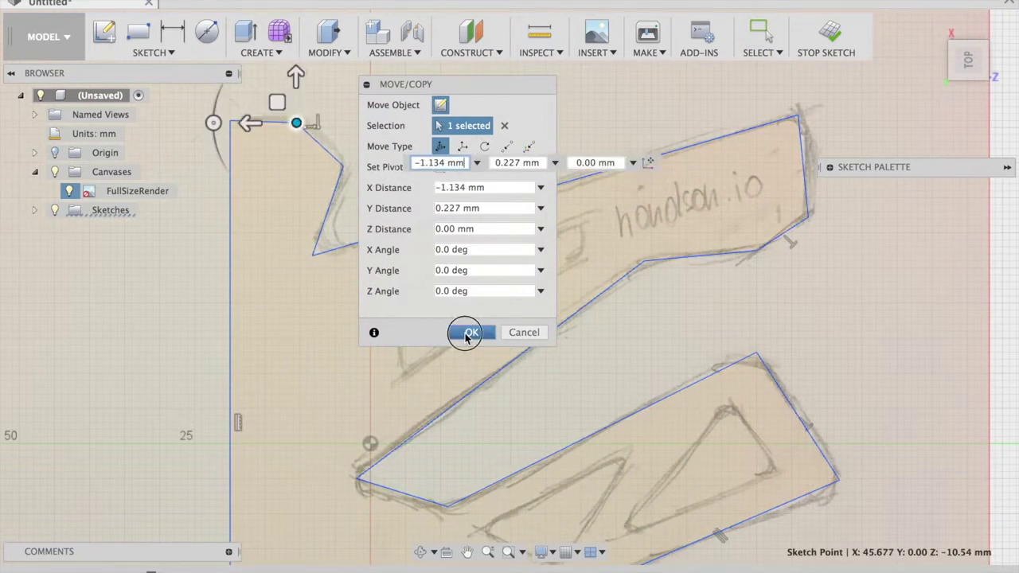
click(470, 332)
middle_drag(358, 259, 416, 164)
scroll(470, 216, down, 2)
Trace the triangle cutouts inside the outline with the Line tool
key(l)
click(525, 169)
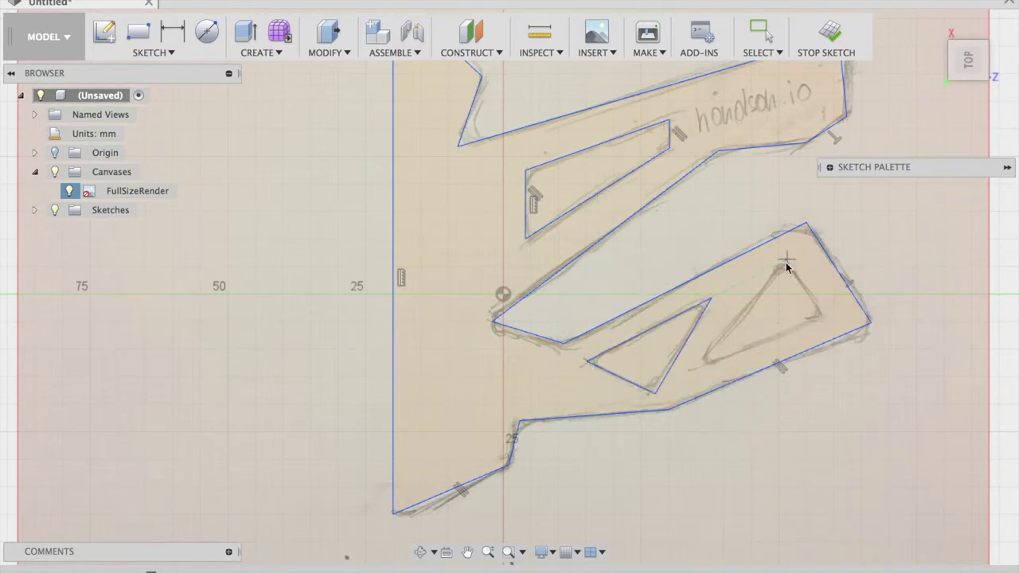
scroll(712, 327, up, 5)
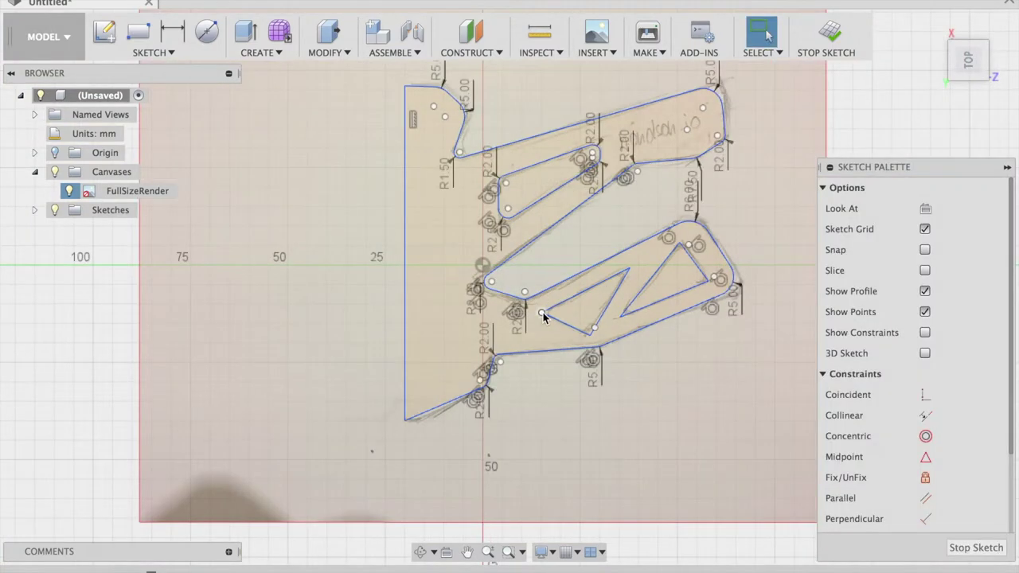
Round the corners of the left and right triangle cutouts with 1 mm fillets
click(154, 52)
click(111, 268)
click(342, 315)
click(154, 53)
click(111, 268)
click(500, 390)
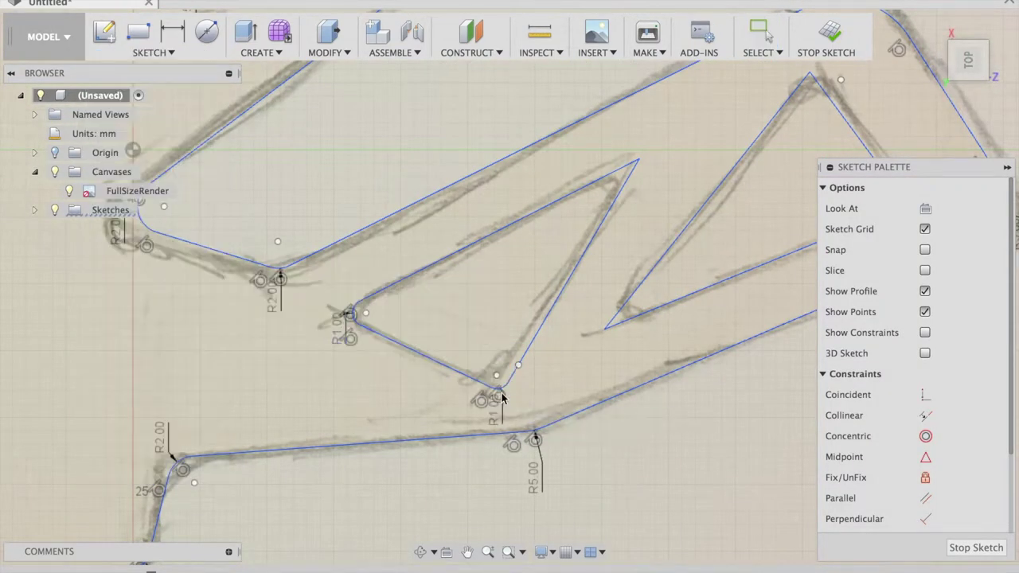
click(614, 183)
click(154, 53)
click(112, 268)
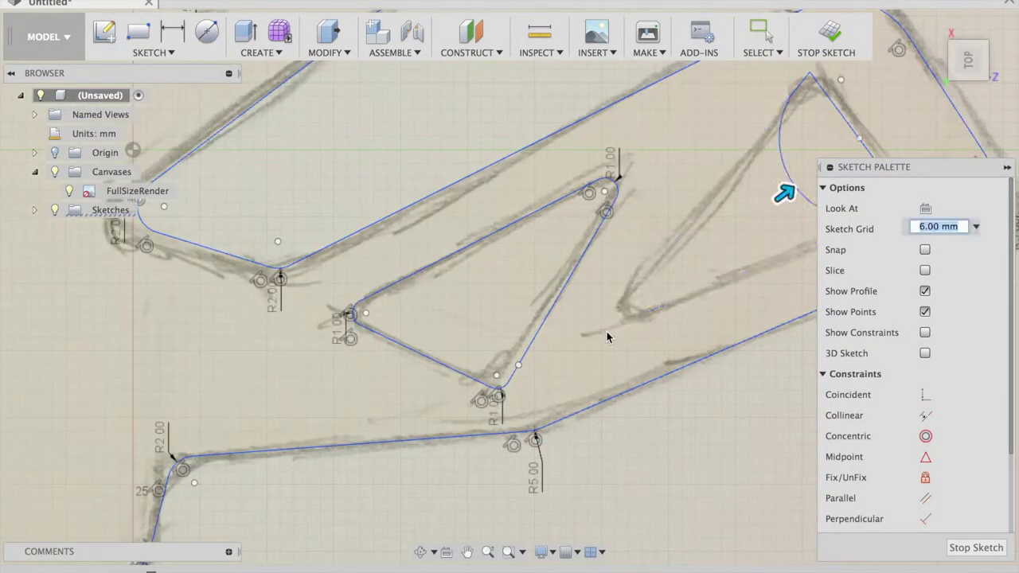
middle_drag(785, 194, 654, 249)
click(495, 360)
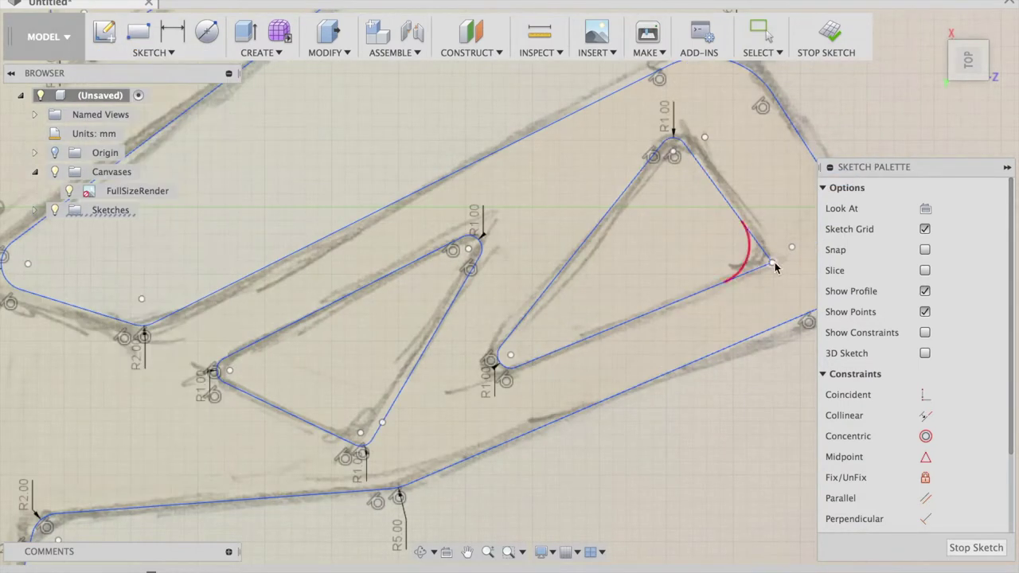
scroll(598, 234, down, 10)
Mirror the whole traced outline chain about the left vertical line to complete the part
click(393, 102)
double_click(407, 99)
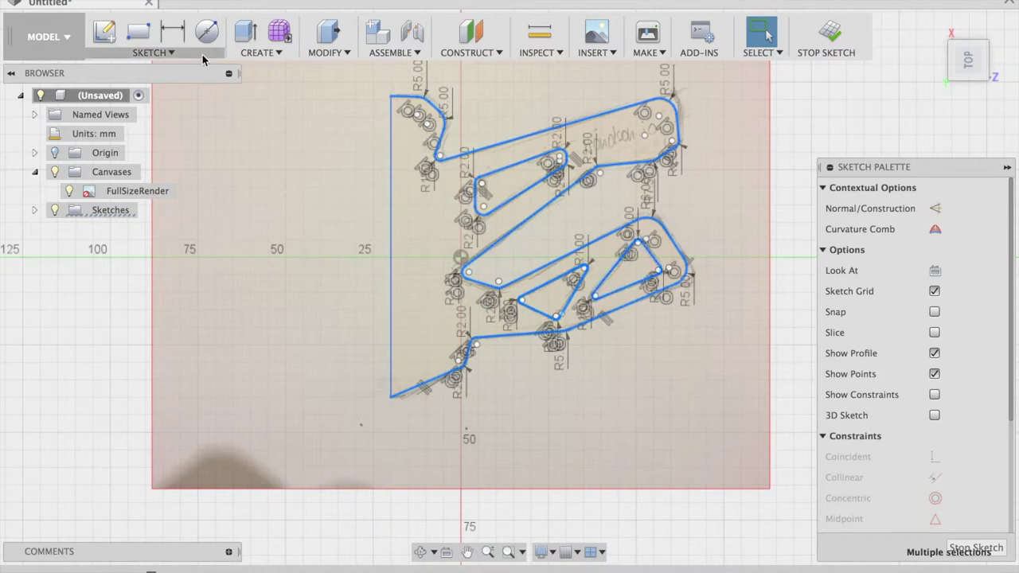
click(154, 52)
click(127, 301)
click(391, 238)
click(467, 178)
scroll(580, 325, up, 3)
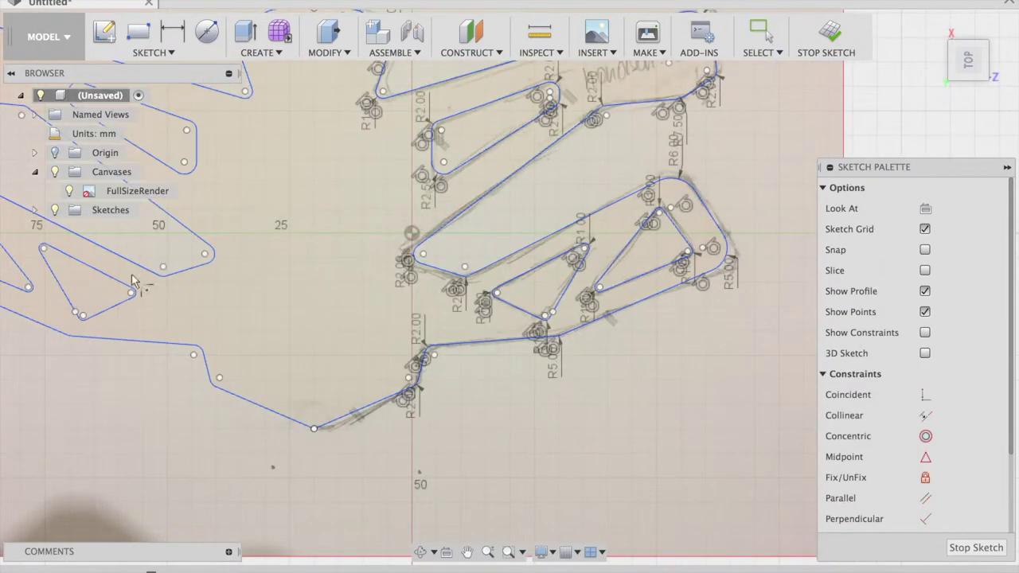
key(Escape)
scroll(599, 243, down, 3)
Offset the mirrored outline outward by 3 mm and finish the sketch
double_click(292, 141)
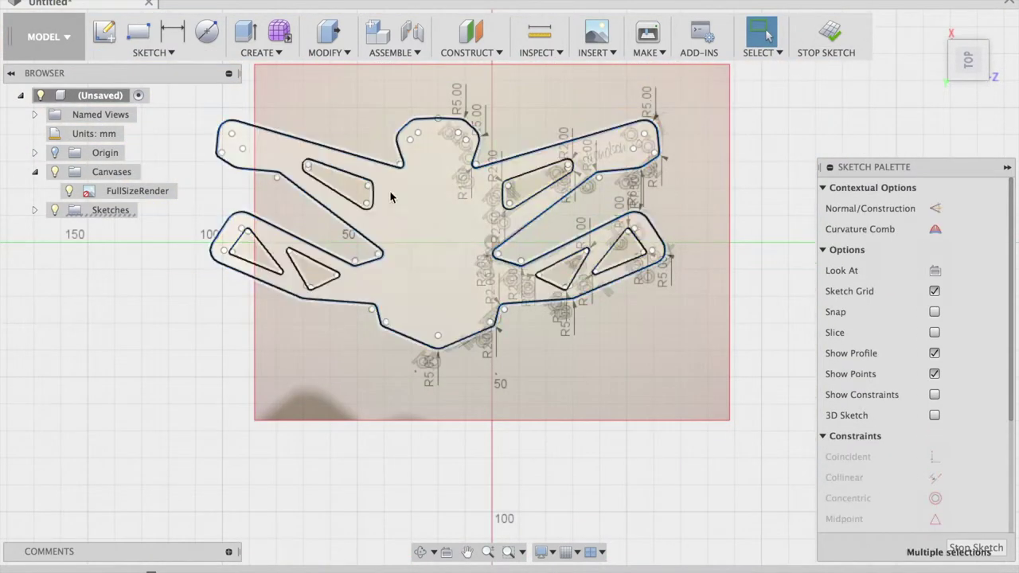
key(o)
click(595, 164)
click(595, 165)
click(595, 165)
click(595, 165)
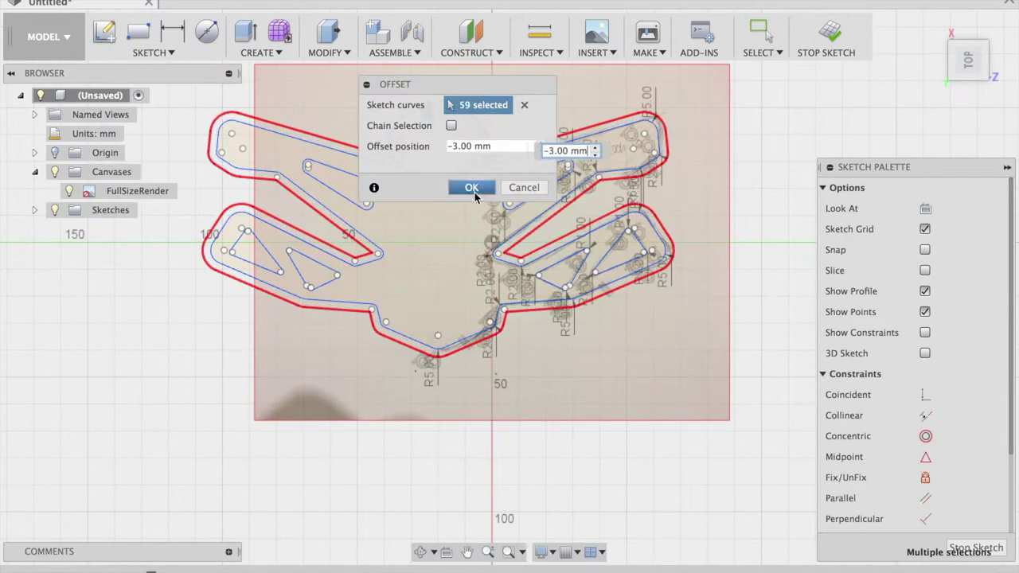
click(473, 188)
Hide the canvas image and extrude the part profile 1.25 mm as Body1
click(826, 36)
click(54, 172)
click(424, 197)
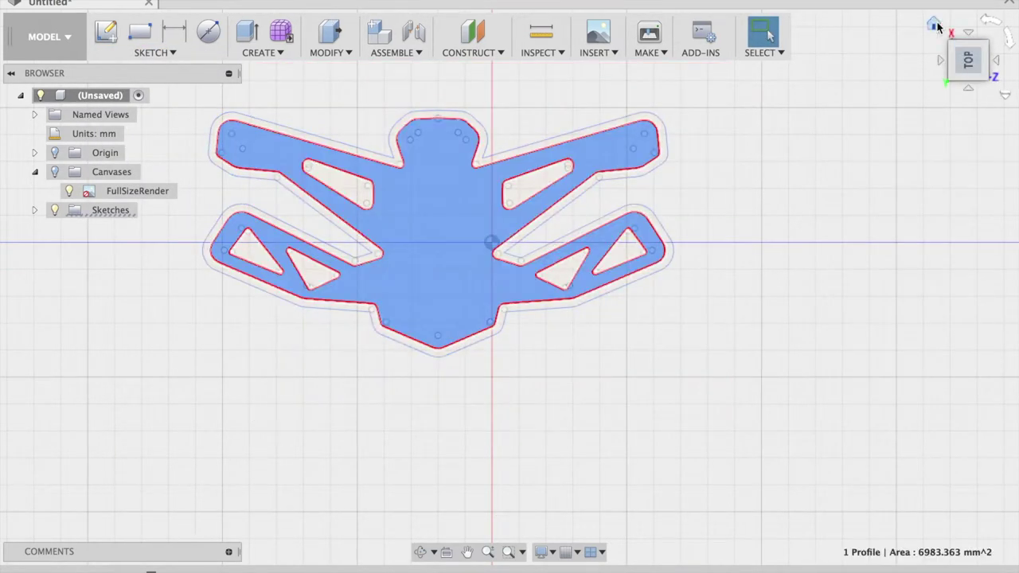
text(e1)
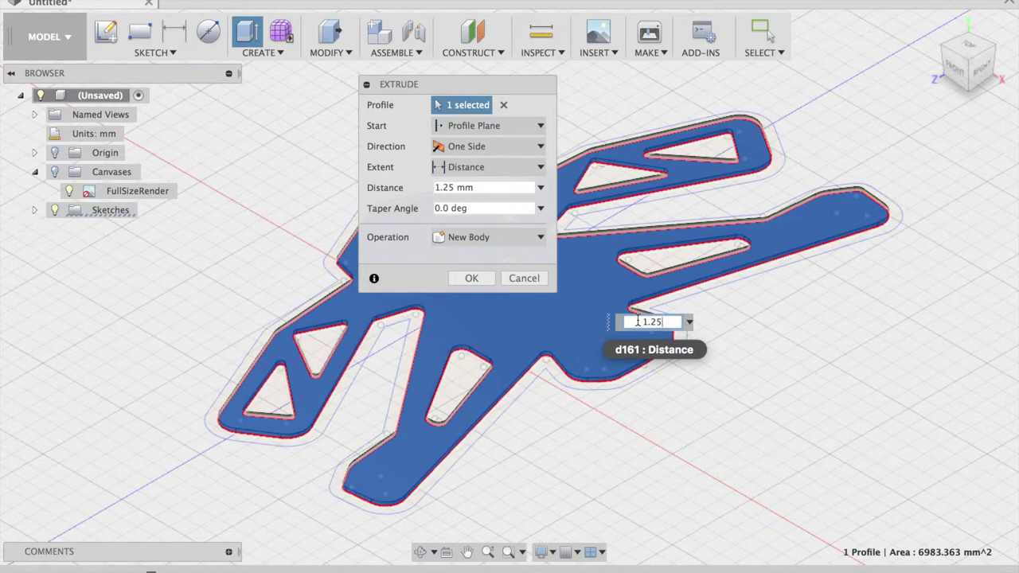
key(Return)
Extrude the offset ring and inner region 3 mm as a new body
click(418, 317)
shift+click(430, 252)
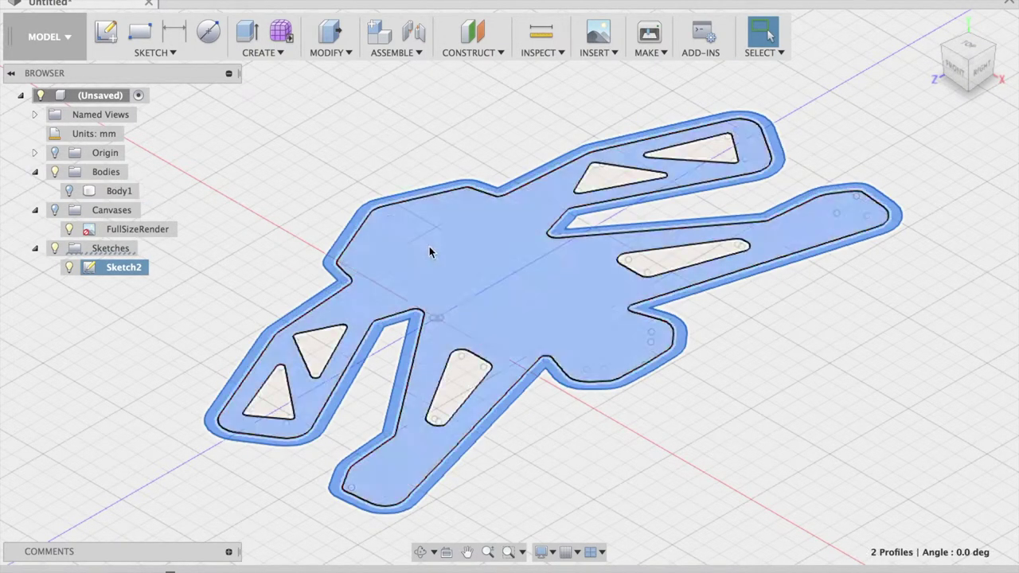
shift+click(664, 271)
text(e1)
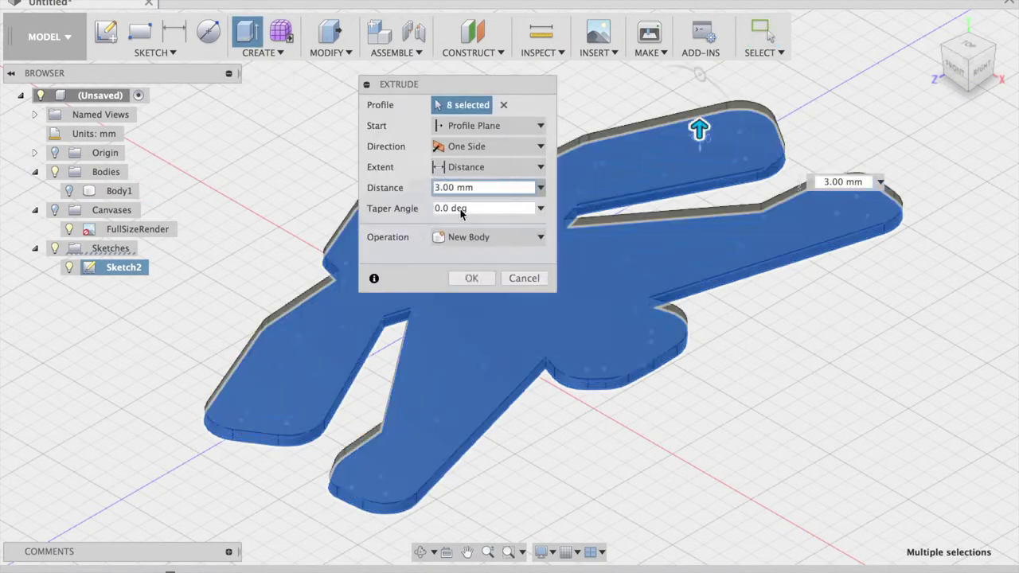
key(Return)
Select Body1 and Body2 together from the bodies list
key(c)
click(119, 210)
click(119, 191)
click(471, 228)
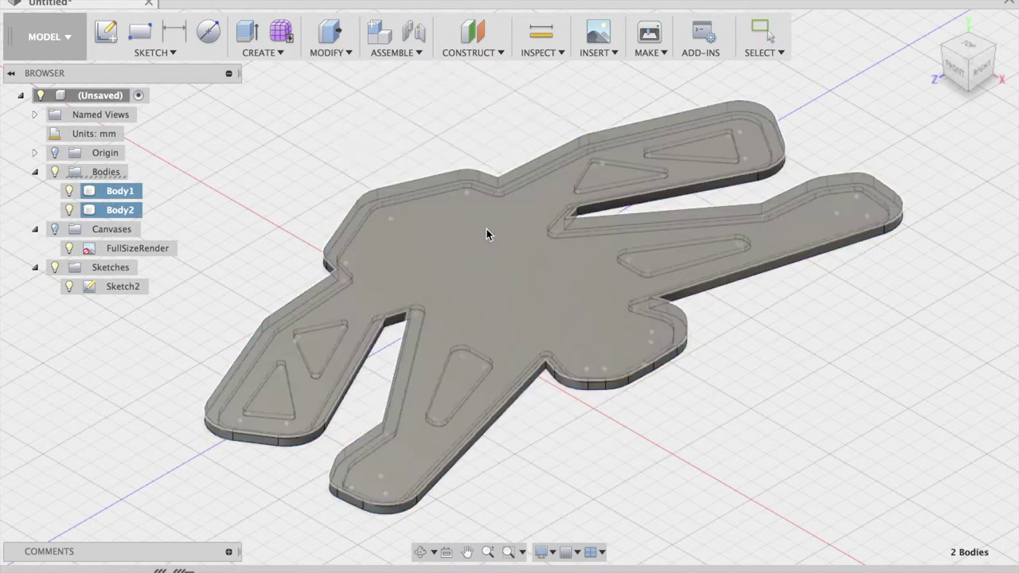